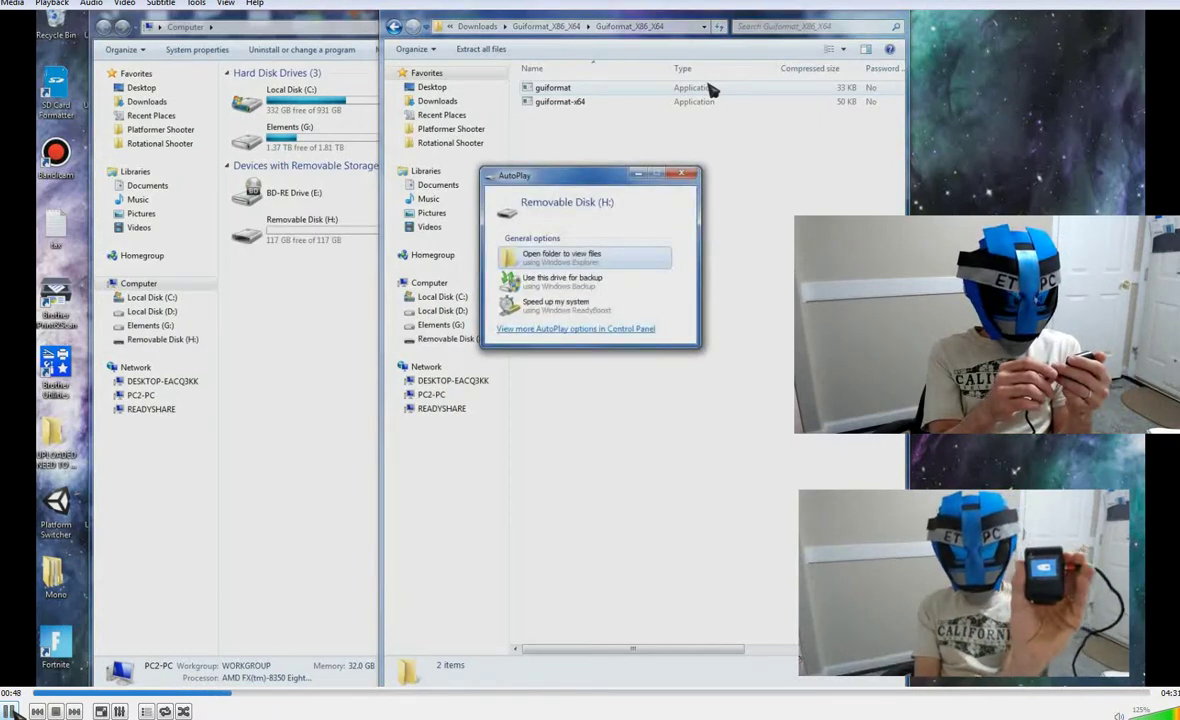
- Dismiss the AutoPlay prompt and move the Guiformat archive window beside the drive list
left_click(681, 175)
left_click_drag(585, 30, 730, 48)
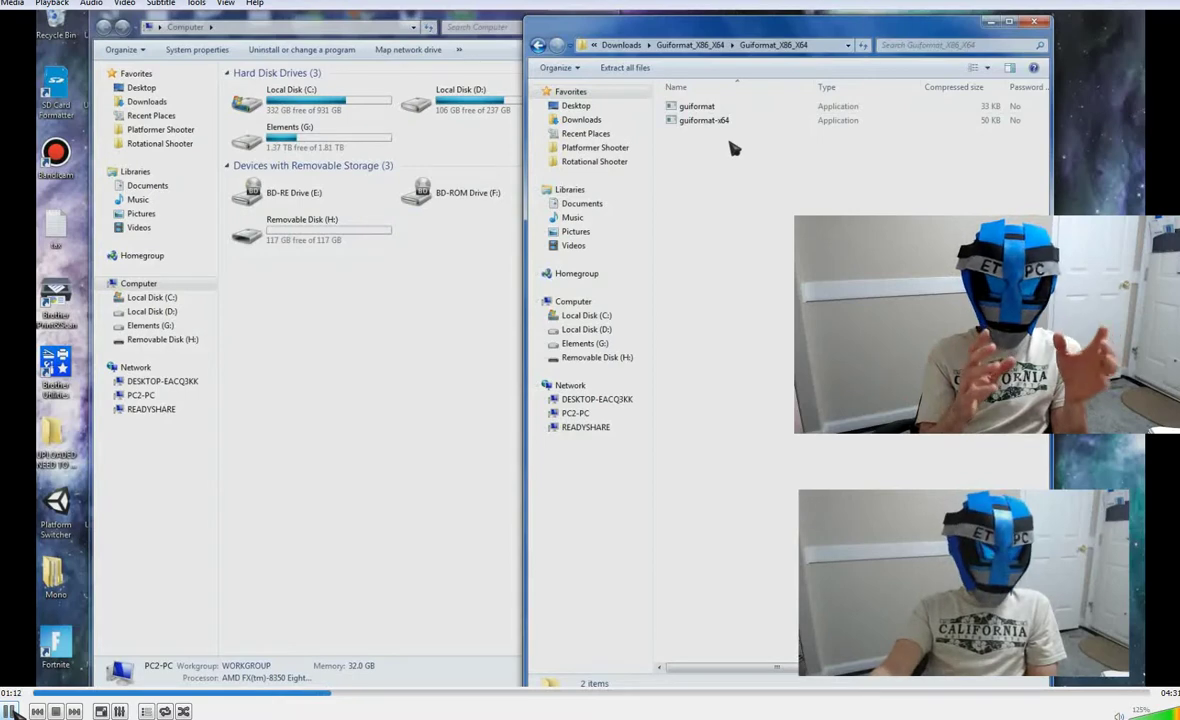
mouse_move(740, 27)
left_mouse_down()
mouse_move(656, 48)
mouse_move(637, 10)
left_mouse_up()
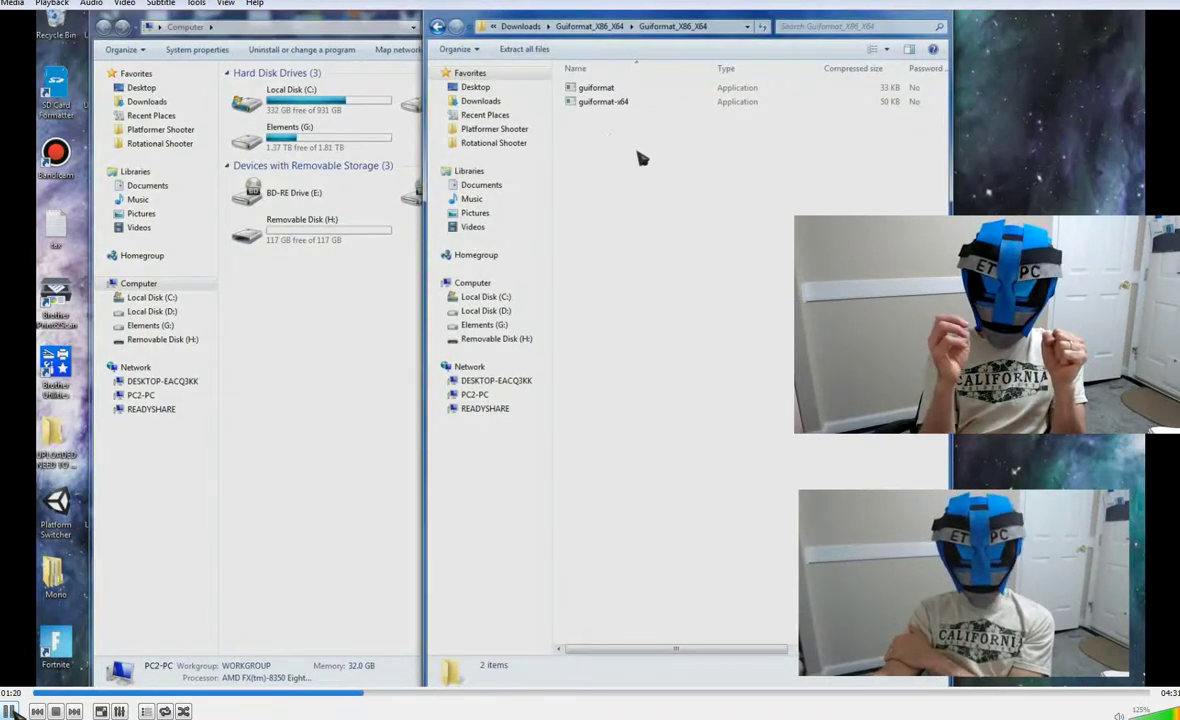
- Launch guiformat-x64 from the archive, allowing it through both security warnings
double_click(603, 102)
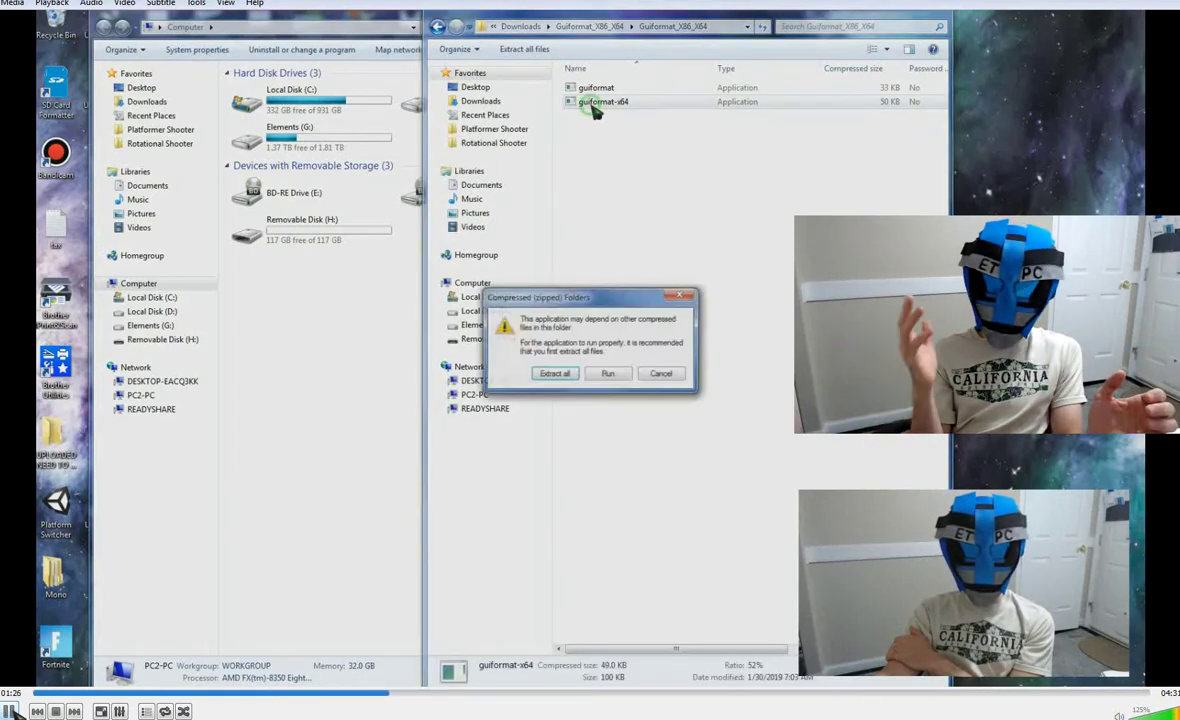
left_click(608, 374)
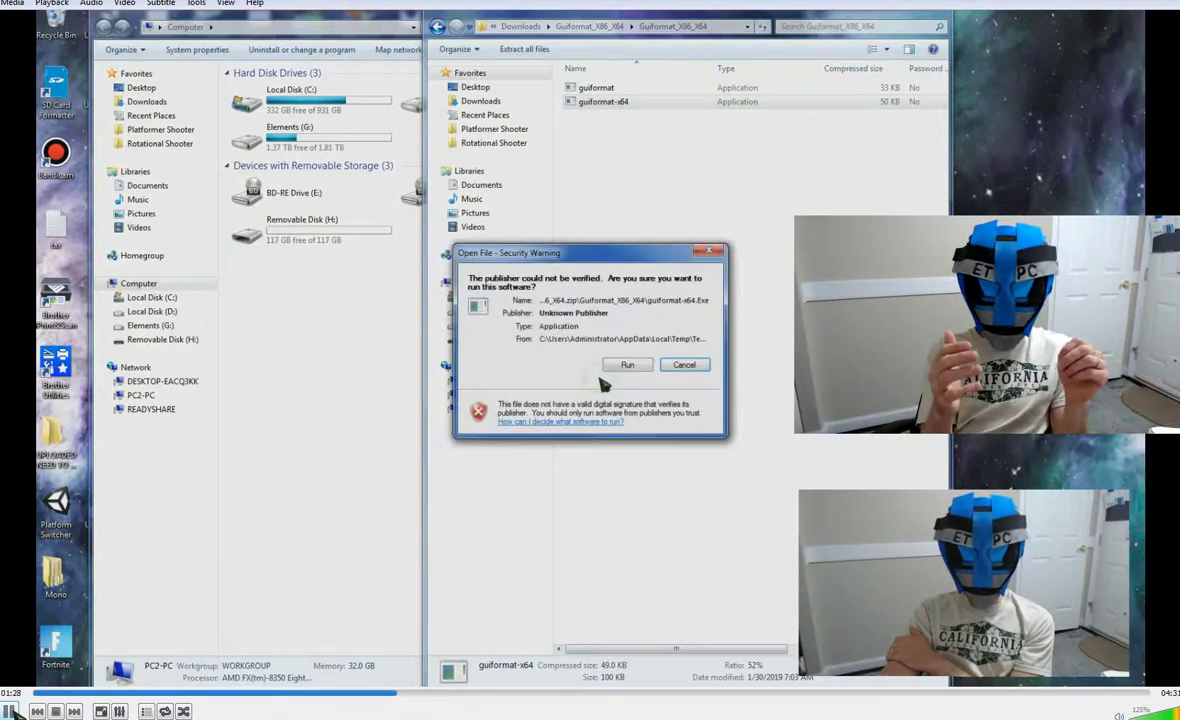
left_click(627, 365)
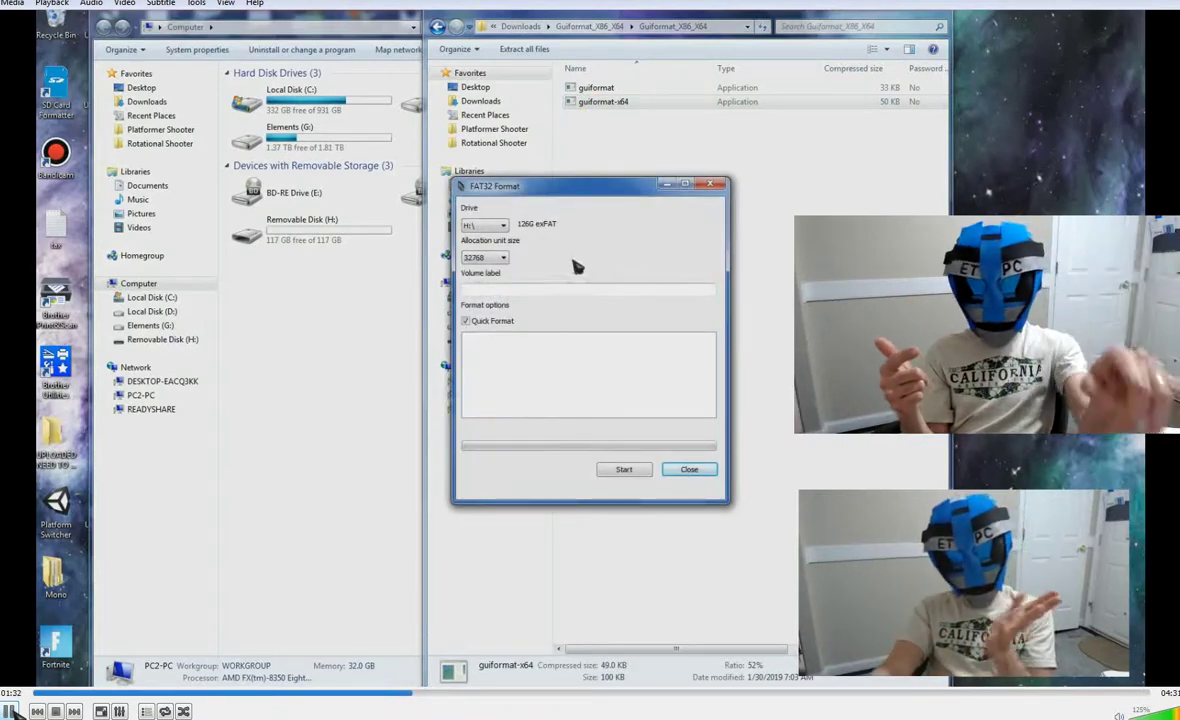
left_click(504, 226)
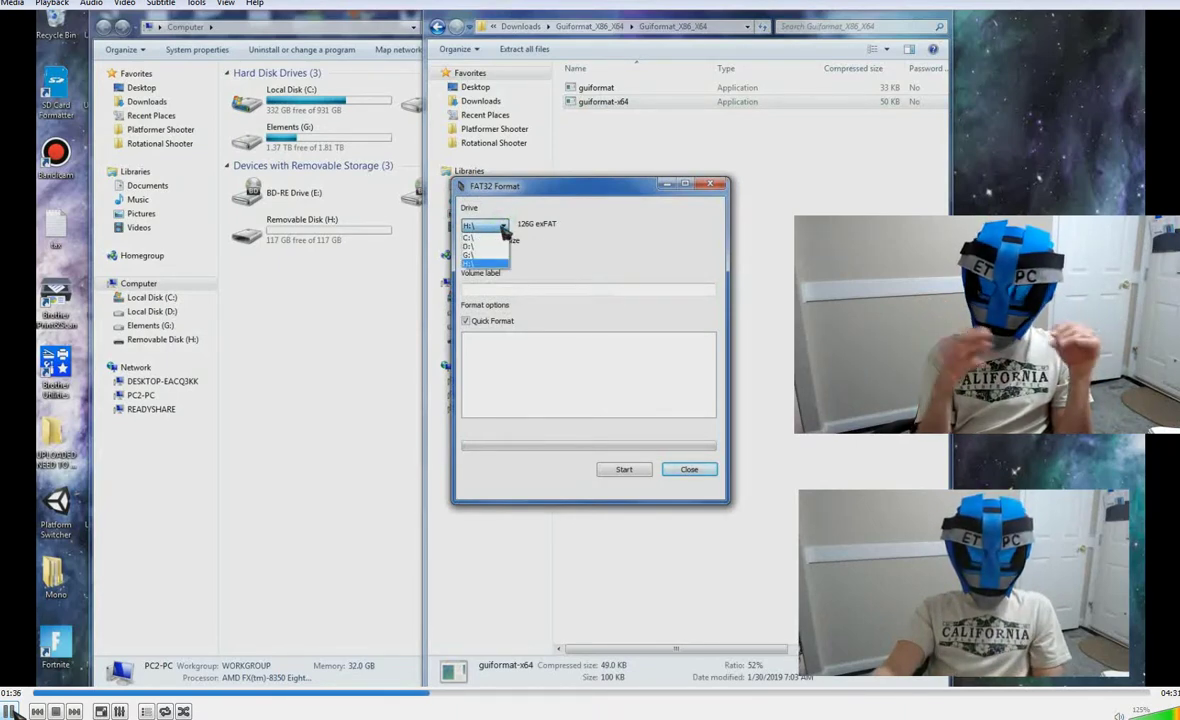
left_click(467, 262)
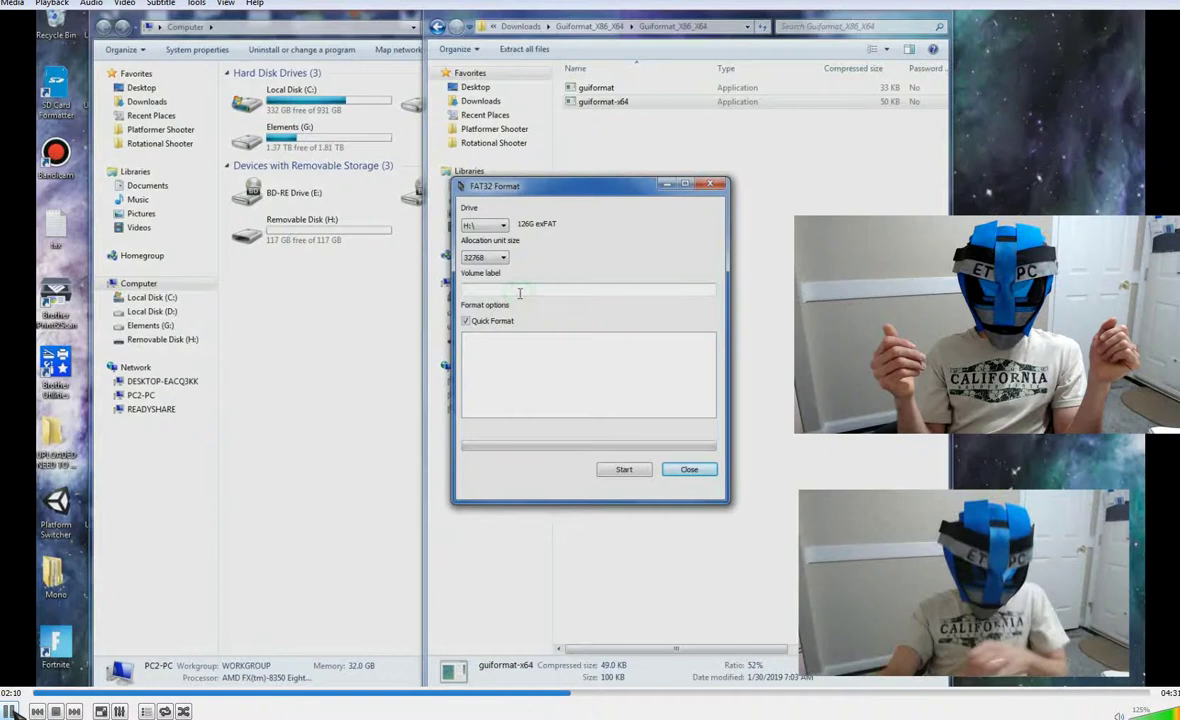
type("128GB")
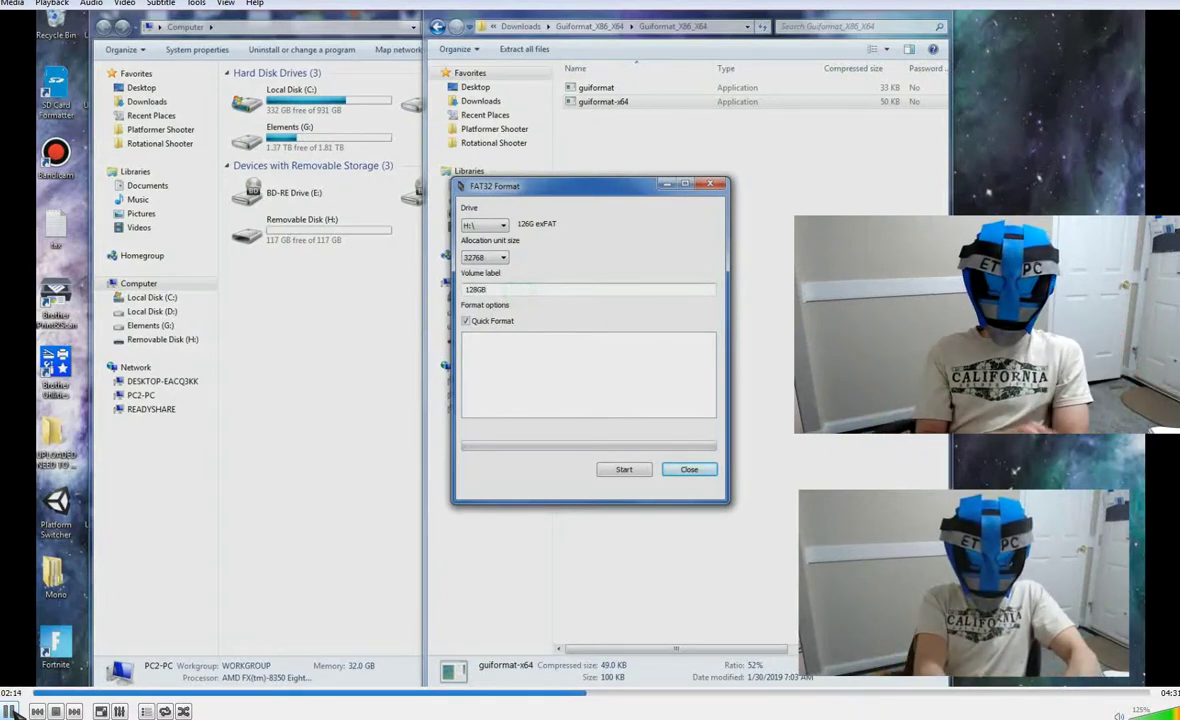
type("APEMAN")
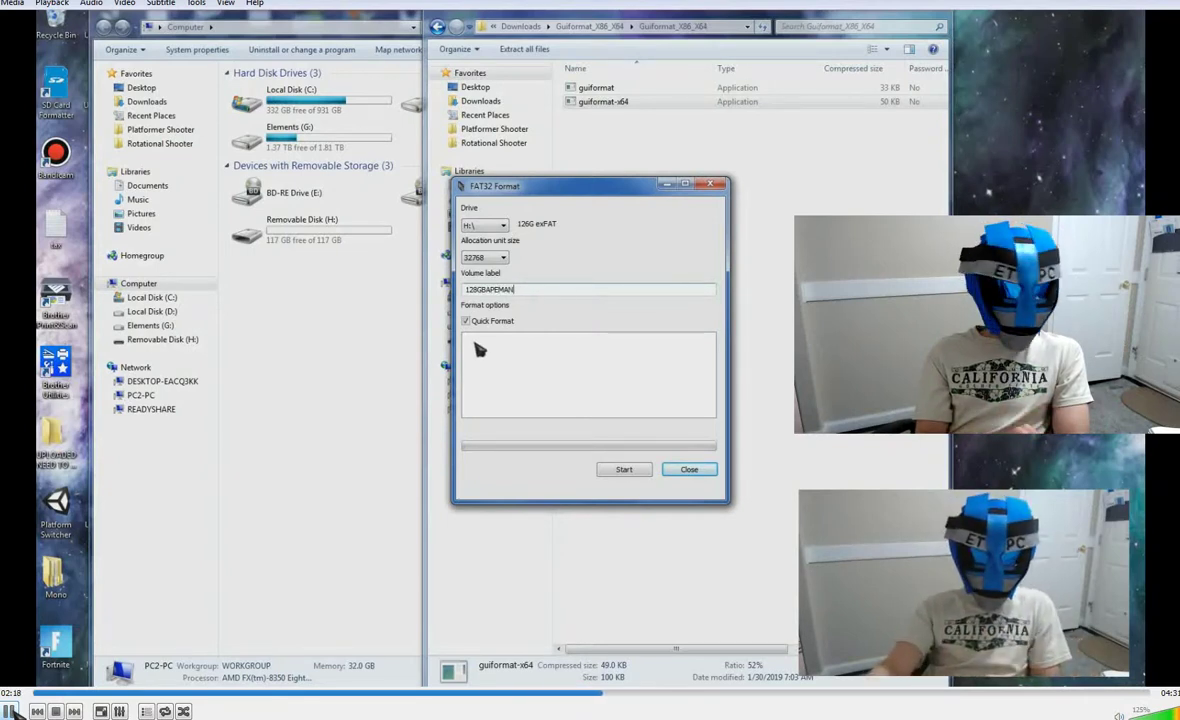
- Start the FAT32 format of drive H: labelled 128GBAPEMAN and confirm the data-wipe warning
left_click(624, 470)
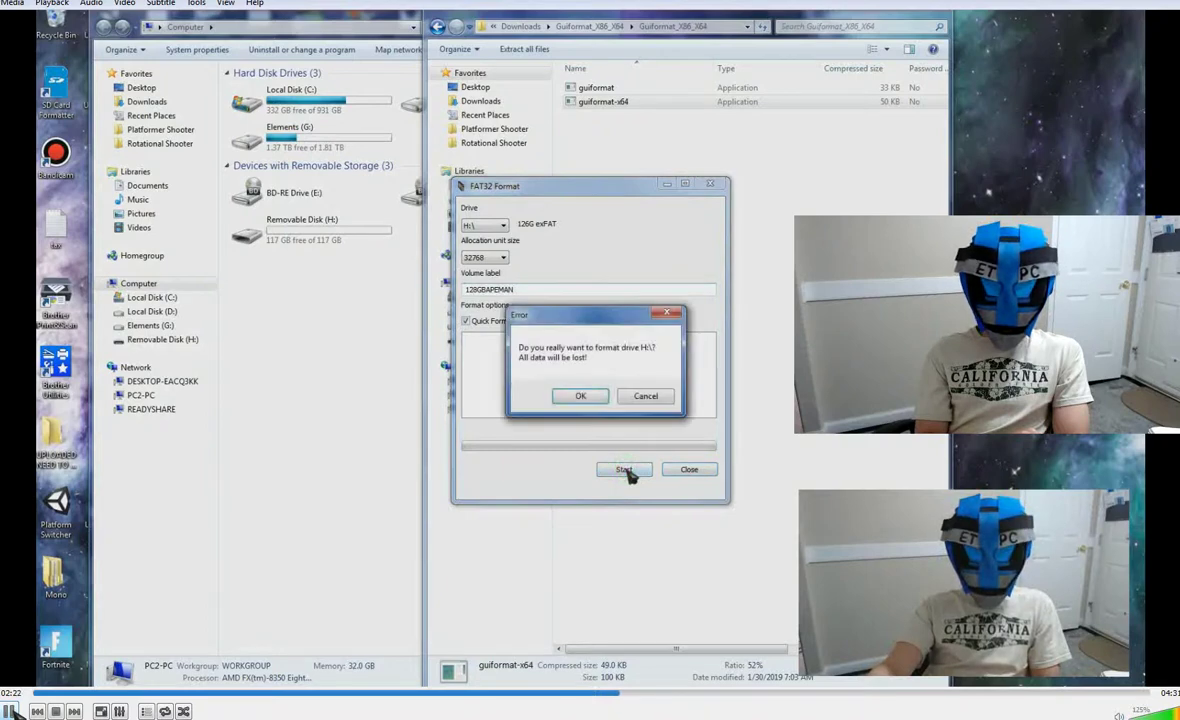
left_click(580, 396)
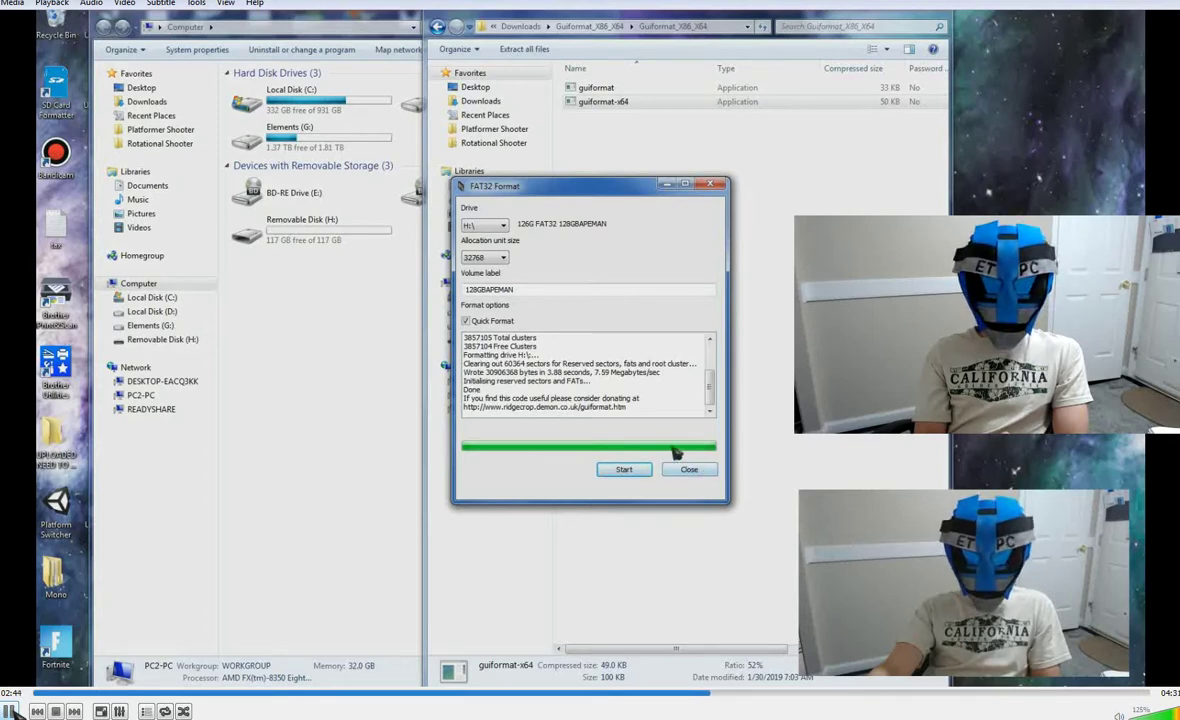
- Close the formatter and confirm in drive H: Properties that it shows FAT32
left_click(690, 470)
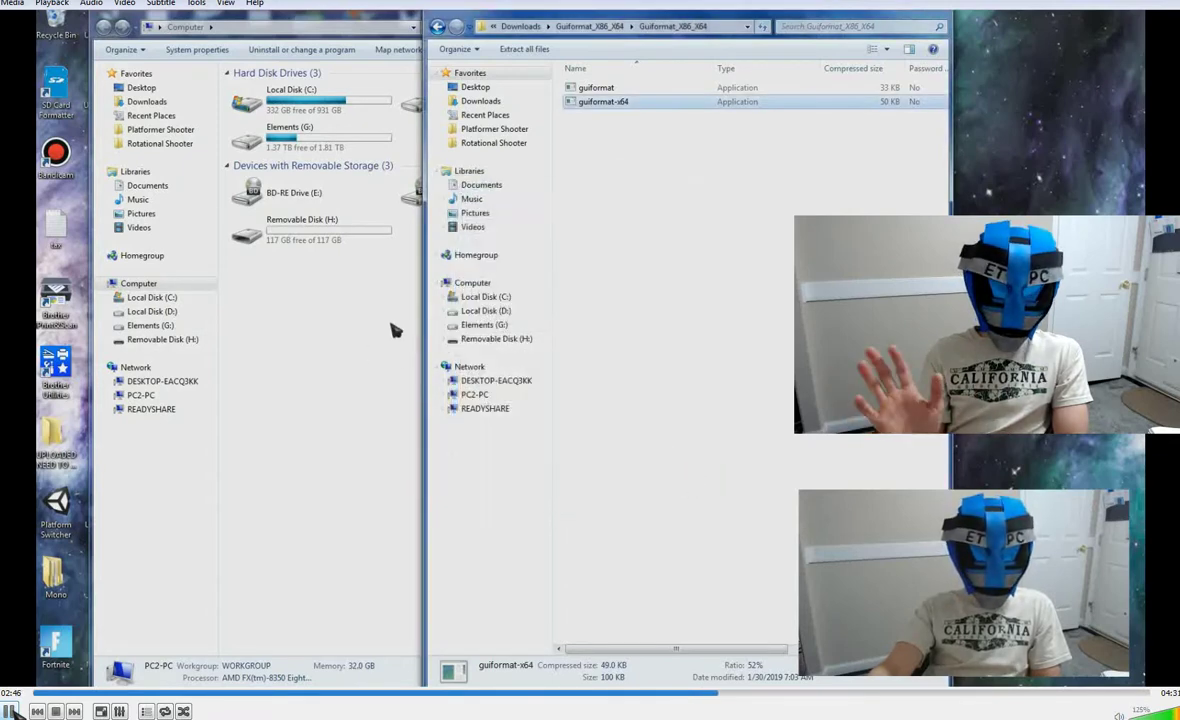
right_click(305, 239)
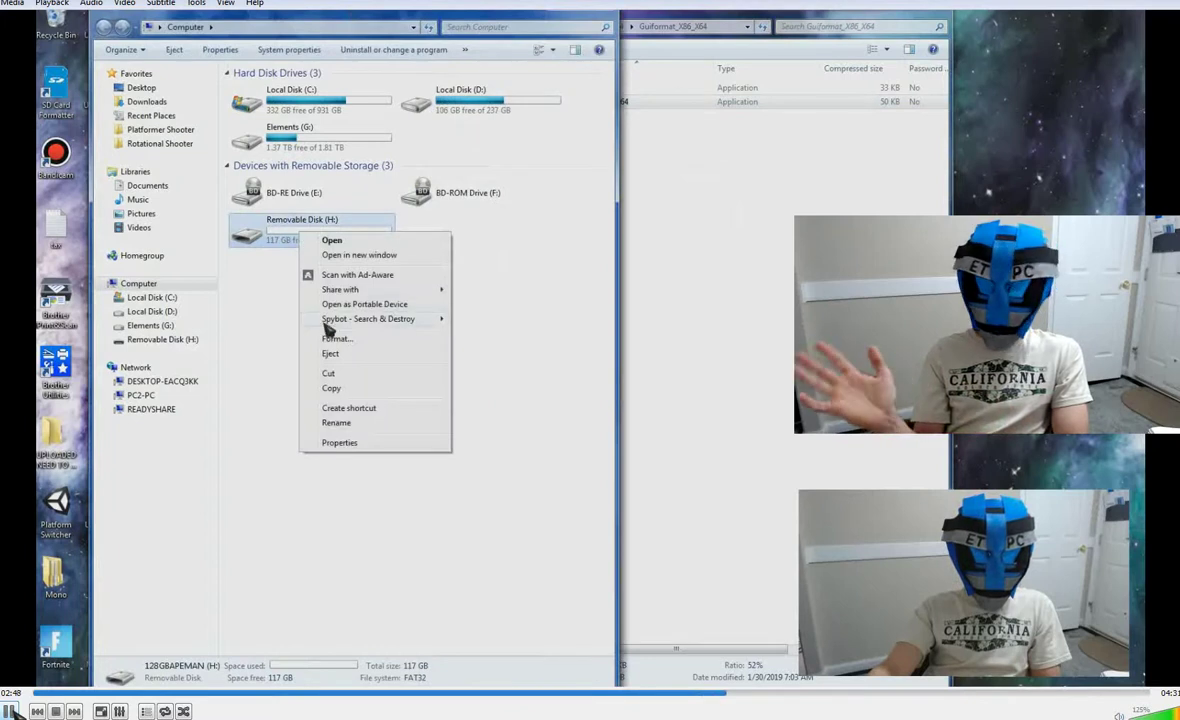
left_click(338, 444)
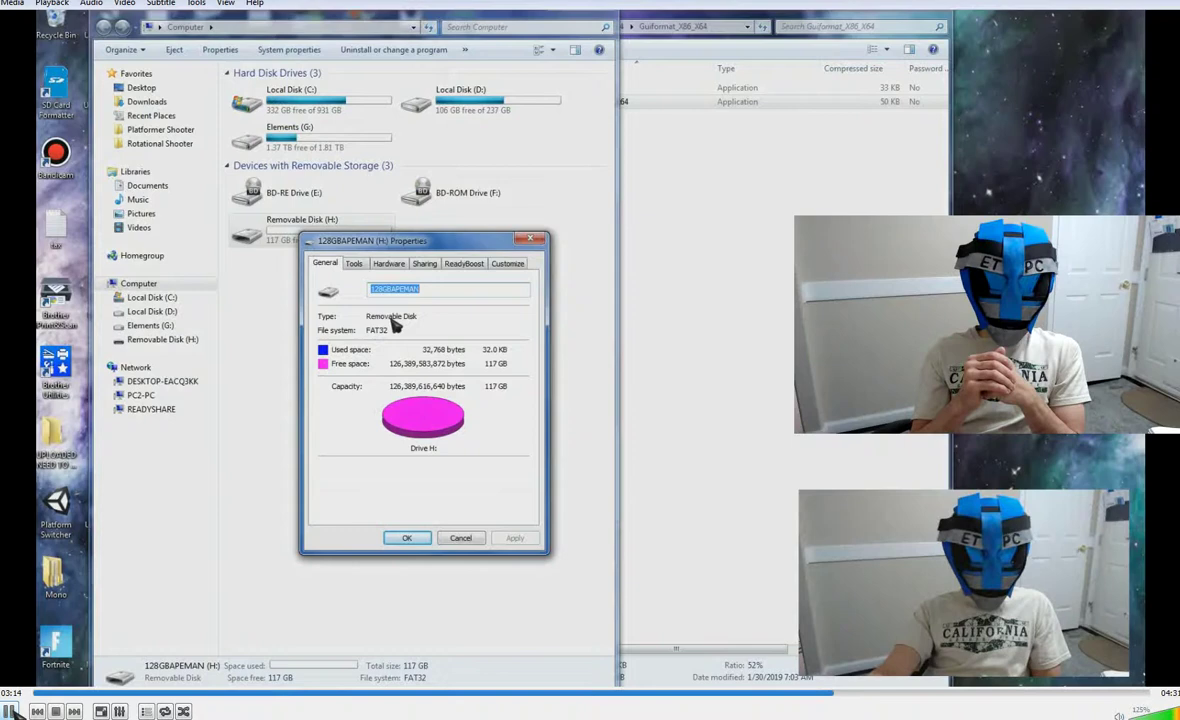
left_click(409, 539)
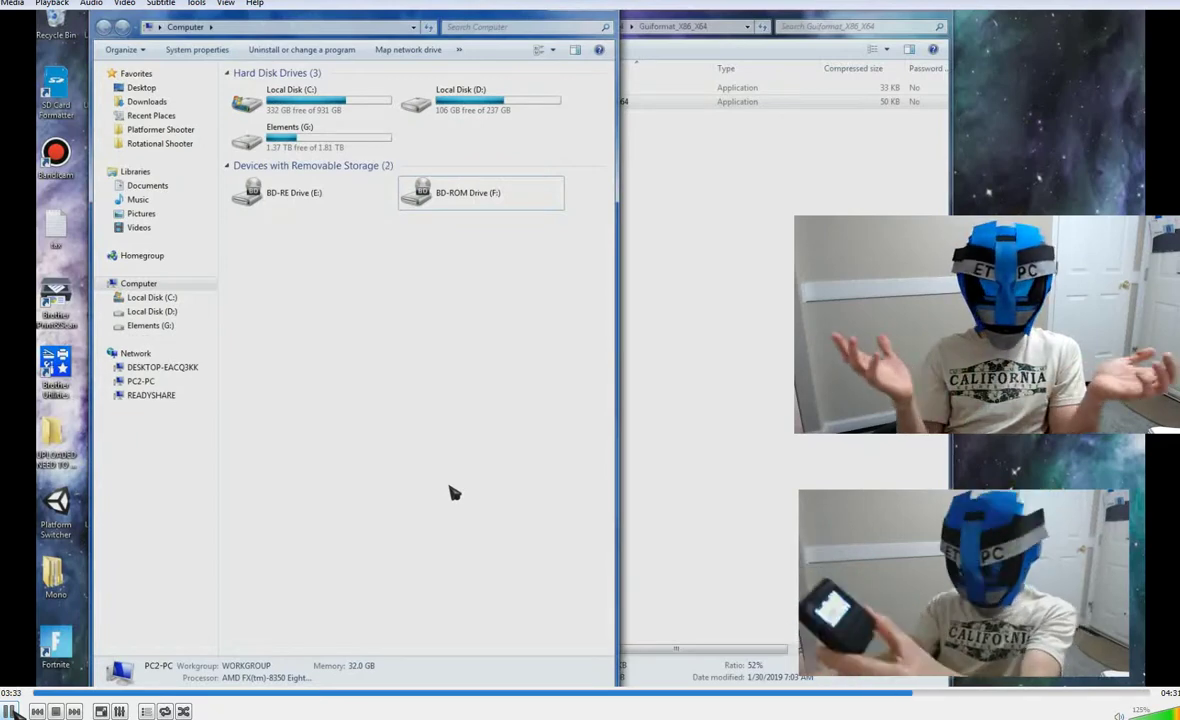
- Drag the Guiformat_X86_X64 archive window to the screen centre, over the Computer window
left_click_drag(790, 26, 555, 55)
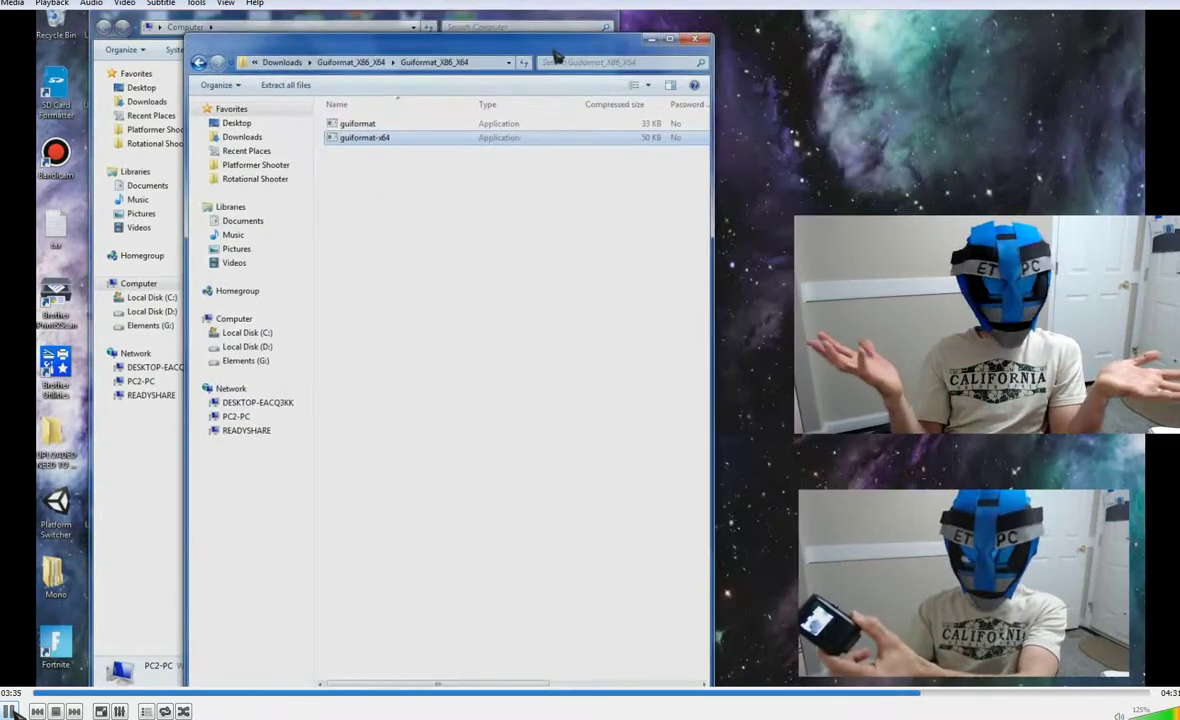